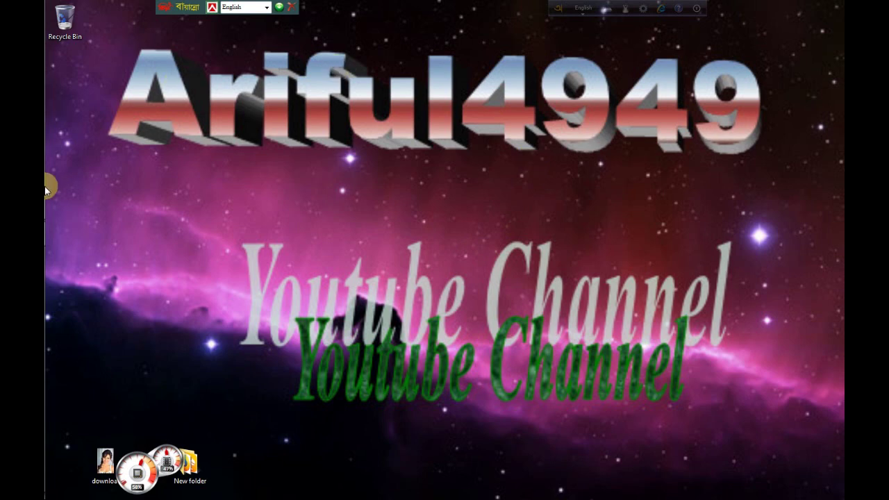
Step: Restore the Adobe Photoshop window from the Windows taskbar
click(59, 232)
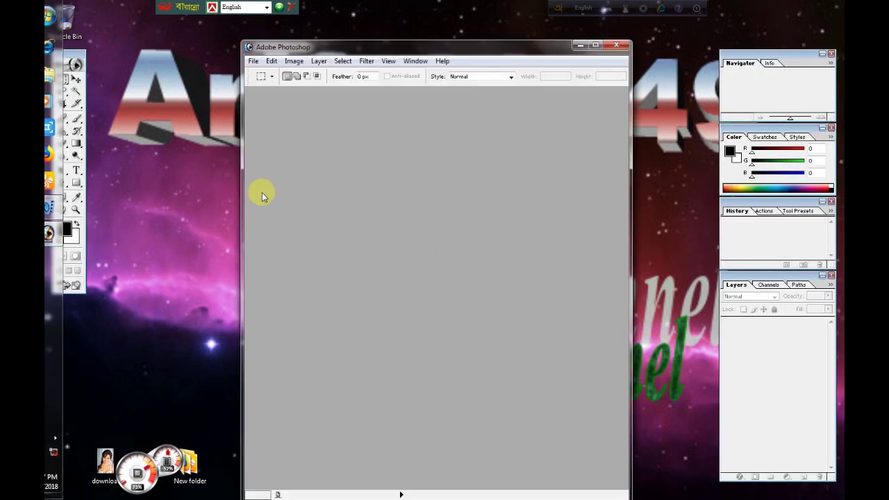
Step: Open download.jpg in Photoshop and maximize both the application and document windows
drag(106, 462, 506, 244)
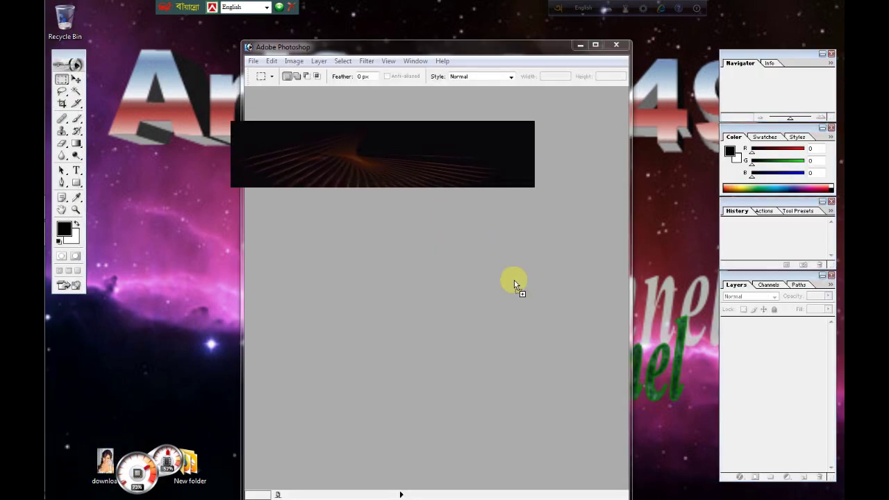
click(595, 44)
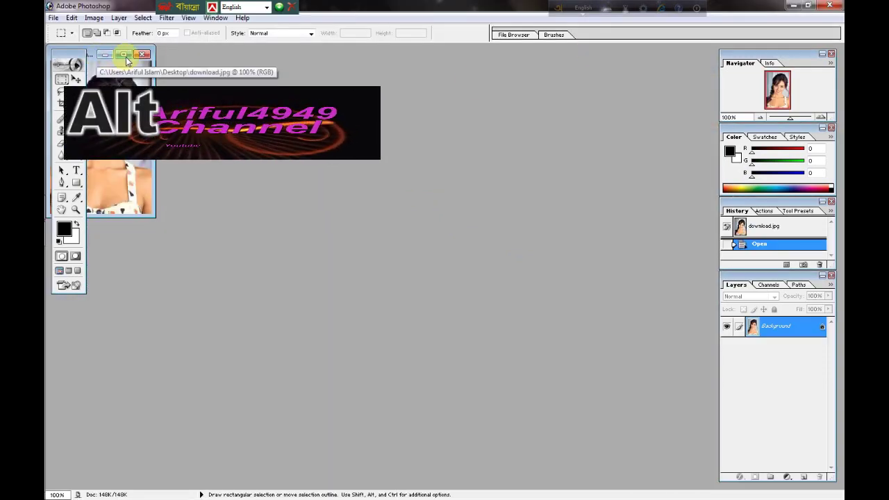
click(125, 60)
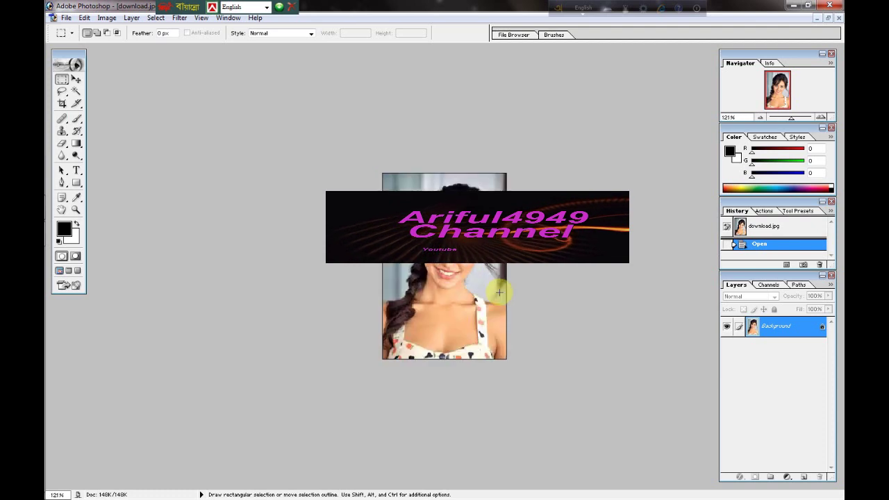
key(ctrl+plus)
key(ctrl+plus)
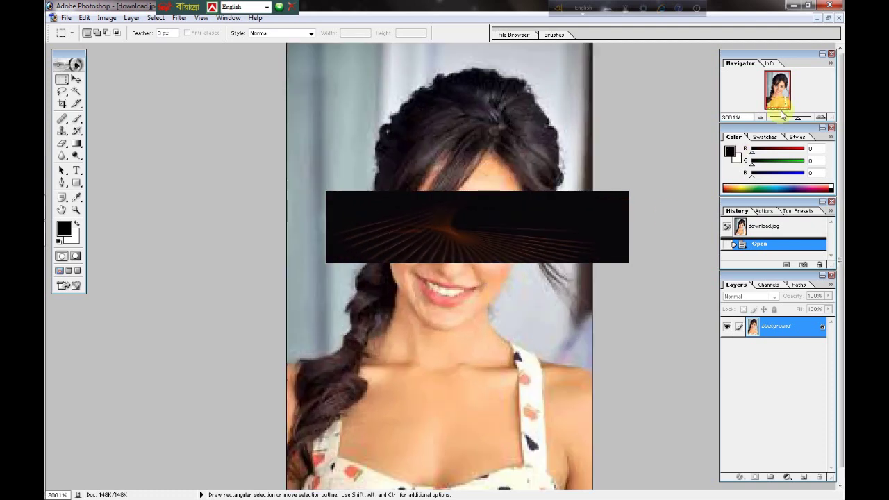
Step: Magnify to 400% on the neckline strap and select the Clone Stamp tool
click(821, 116)
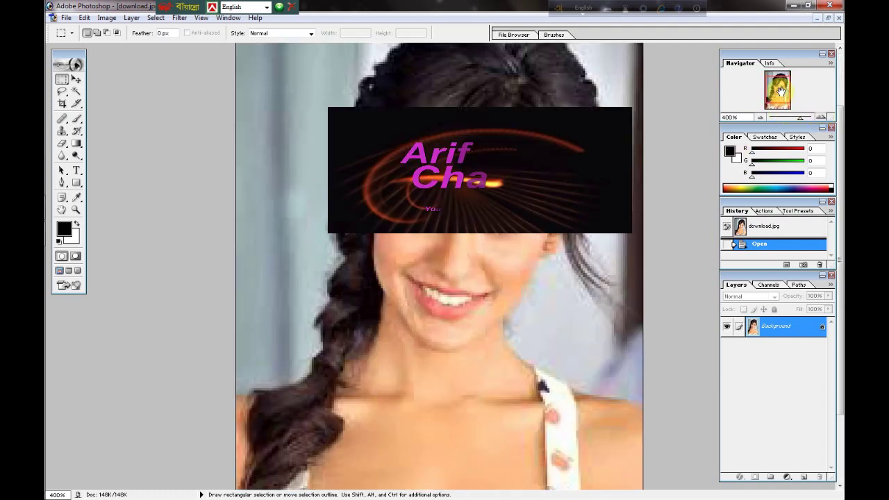
drag(781, 90, 780, 97)
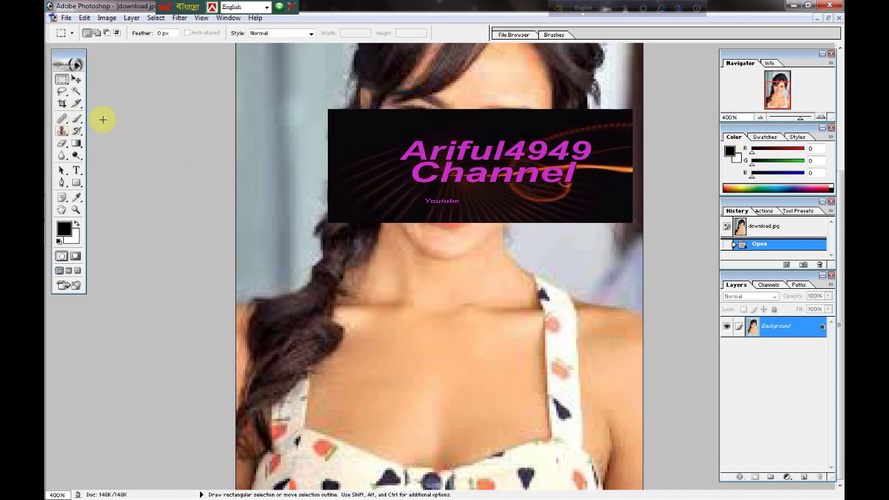
click(64, 132)
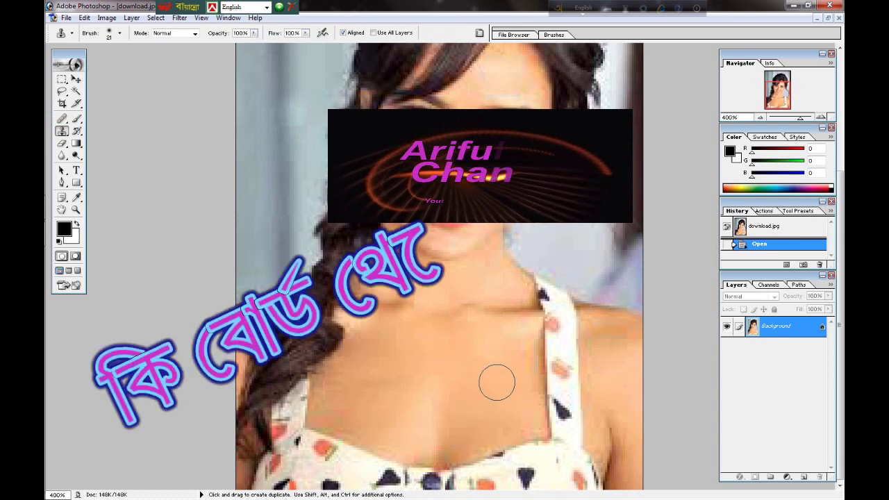
Step: Sample skin beside the right strap and clone over its dark and pink spots
alt+click(497, 383)
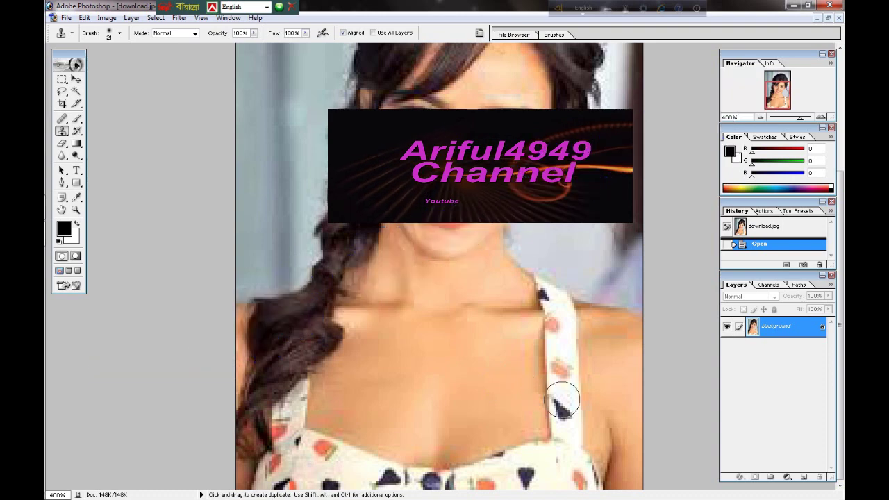
click(555, 403)
click(561, 407)
click(565, 407)
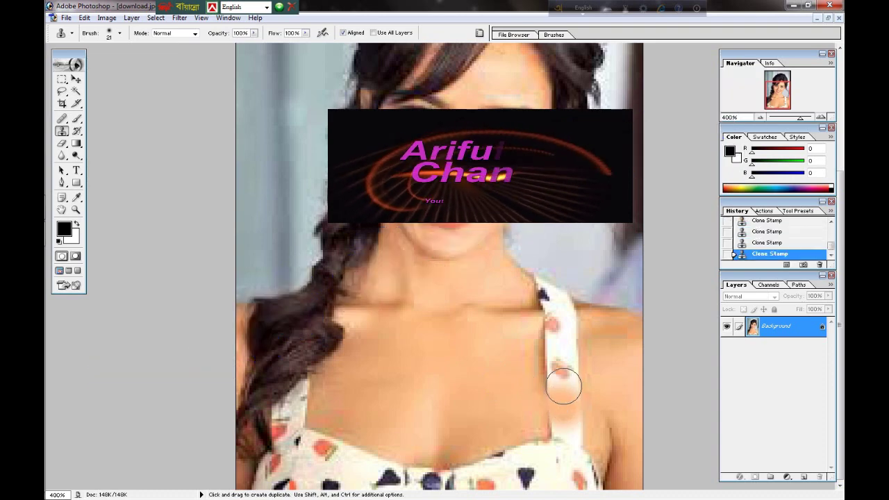
click(557, 378)
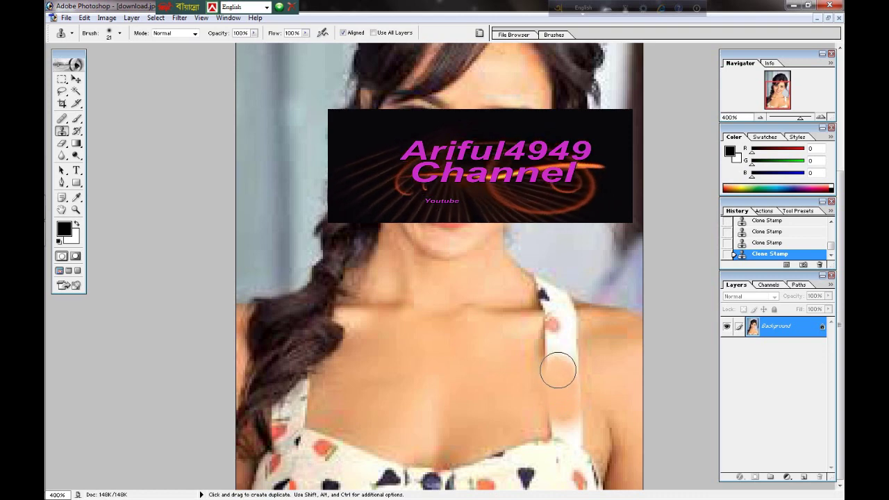
drag(560, 357, 556, 354)
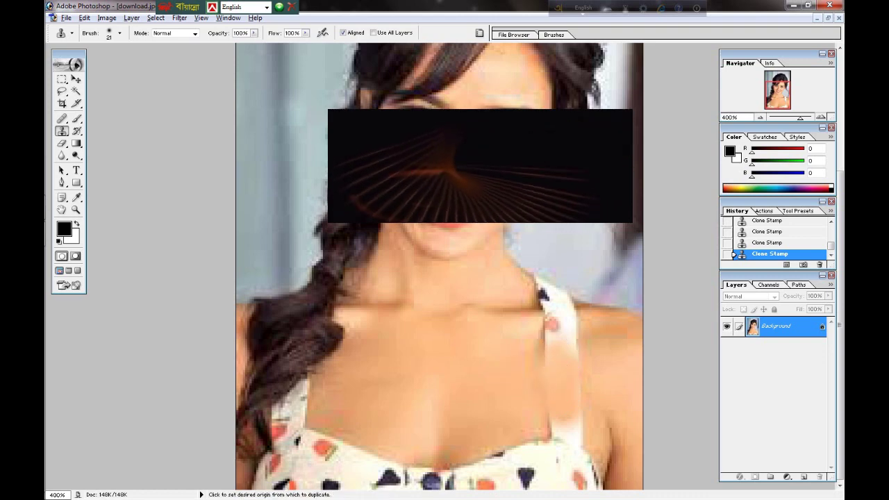
drag(560, 352, 560, 334)
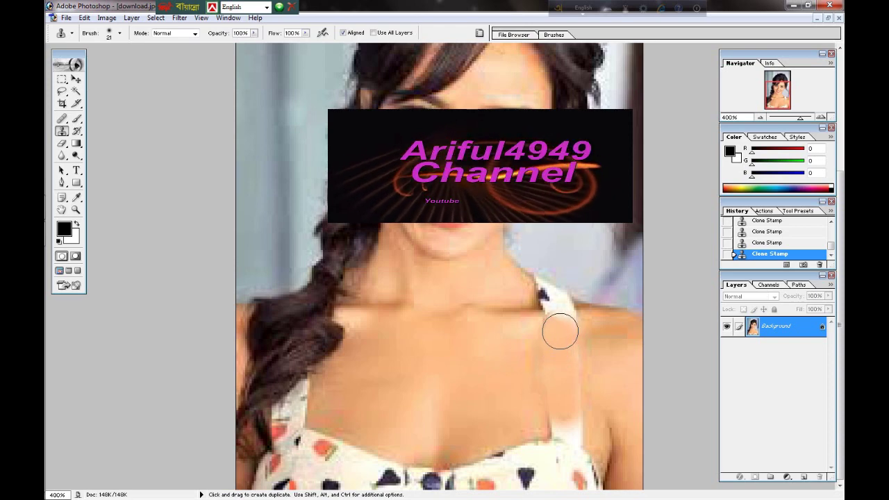
drag(554, 354, 553, 403)
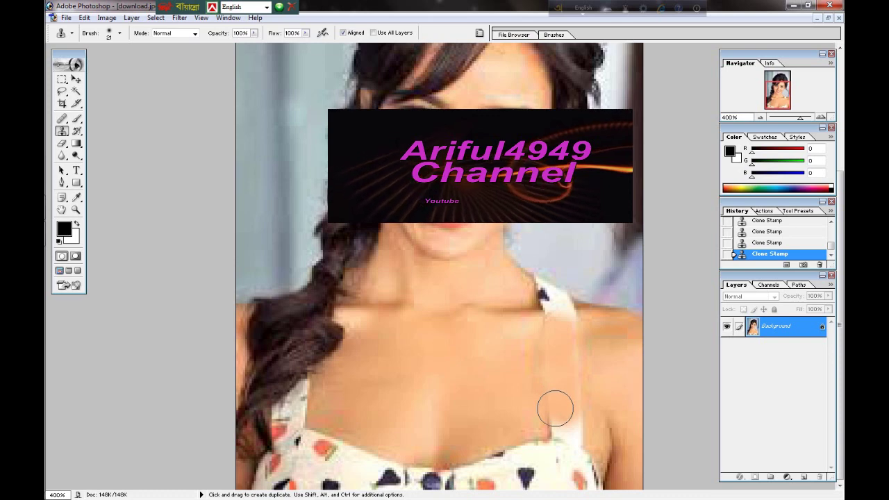
Step: Resample skin and paint over the remaining strap near the neckline
alt+click(508, 405)
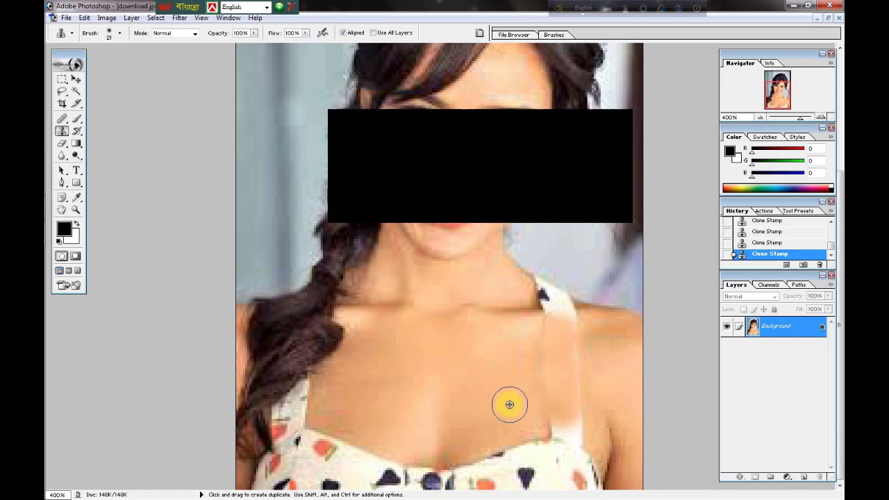
click(541, 429)
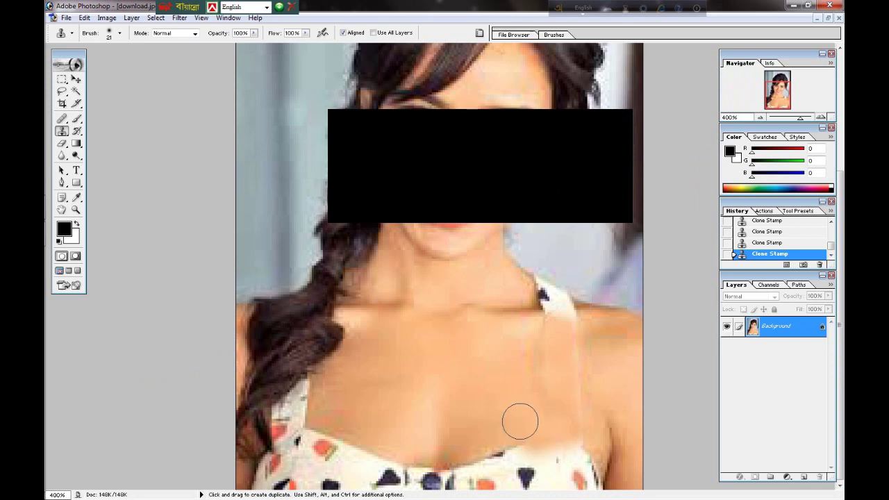
drag(511, 406, 539, 458)
Step: Continue cloning skin over the dress strap where it crosses the chest
mouse_move(549, 452)
mouse_down()
mouse_move(571, 445)
mouse_move(539, 465)
mouse_move(503, 455)
mouse_up()
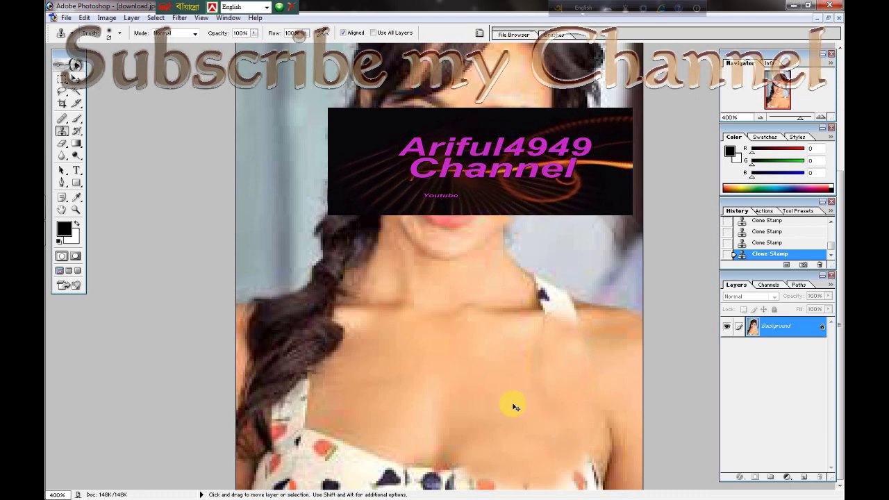
click(500, 381)
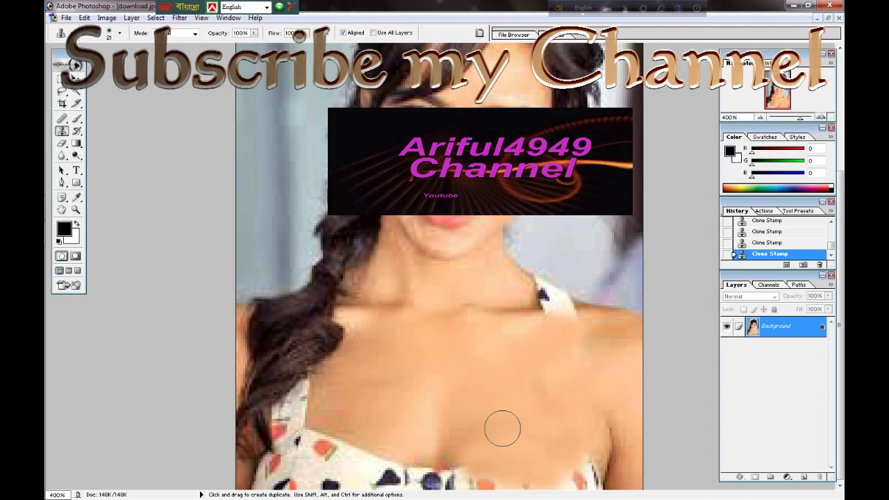
right_click(459, 393)
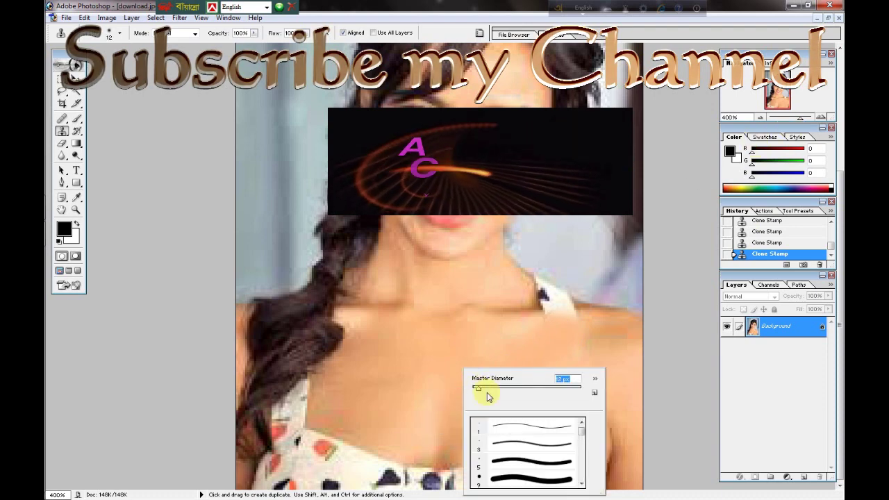
Step: Shrink the clone brush to 7 px and paint skin over the lower chest's dress edge
drag(478, 394, 477, 392)
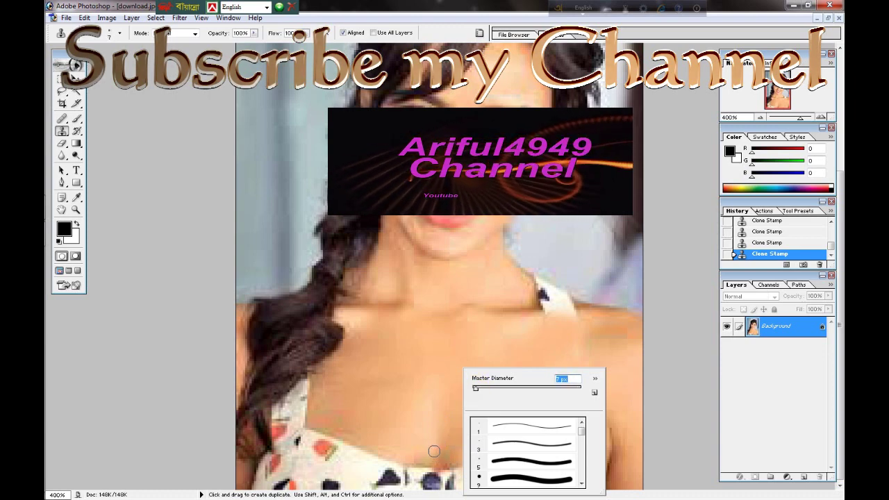
key(Return)
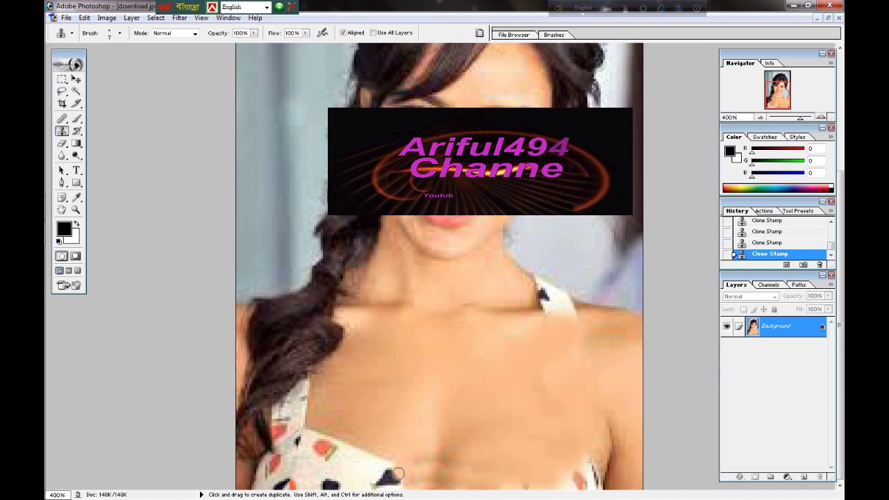
mouse_move(398, 474)
mouse_down()
mouse_move(392, 462)
mouse_move(396, 482)
mouse_move(389, 480)
mouse_up()
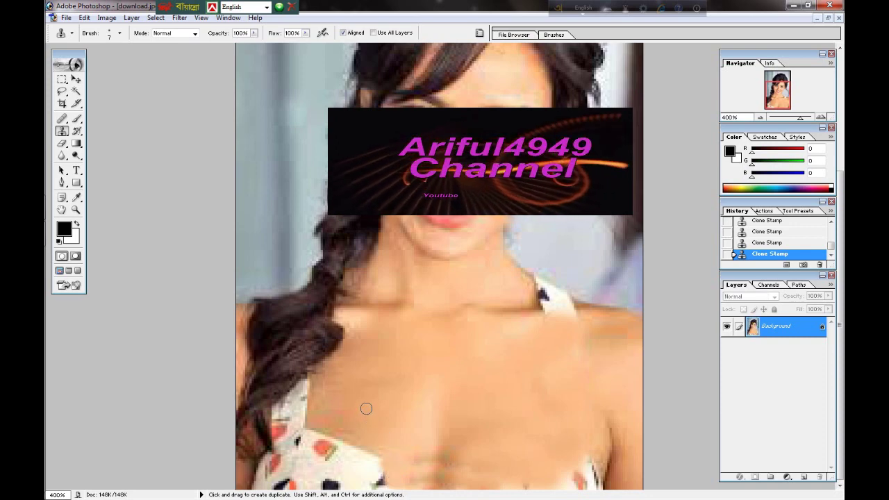
right_click(403, 397)
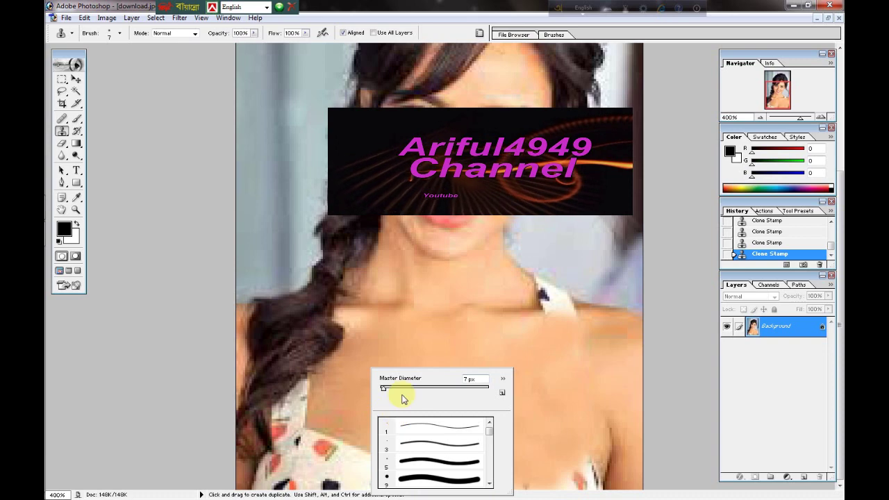
Step: Set the clone brush to 25 px and sample skin at the lower-left chest
click(357, 411)
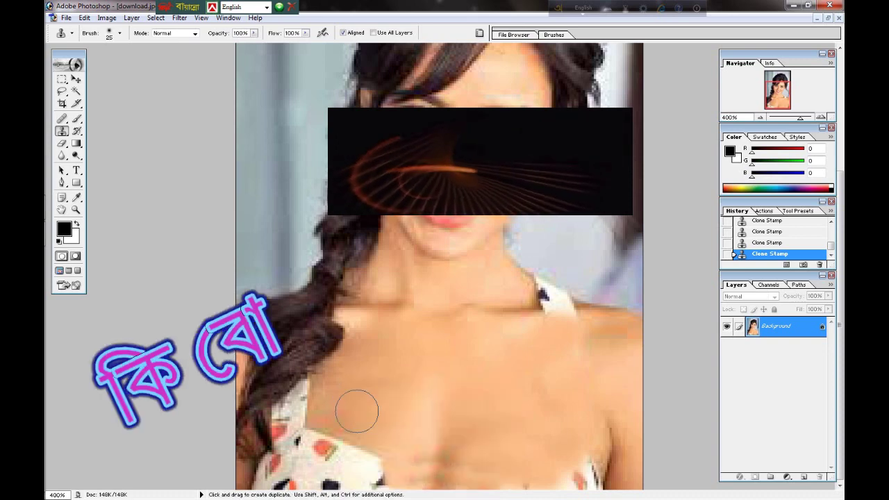
alt+click(359, 405)
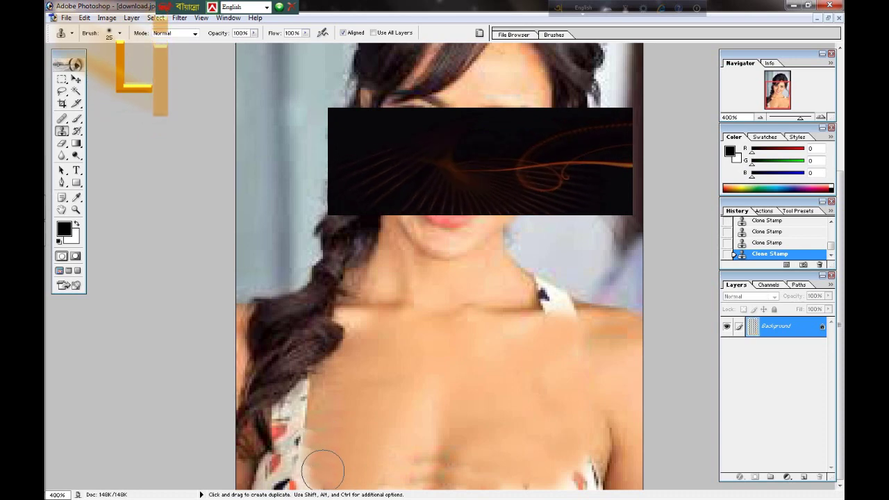
right_click(339, 414)
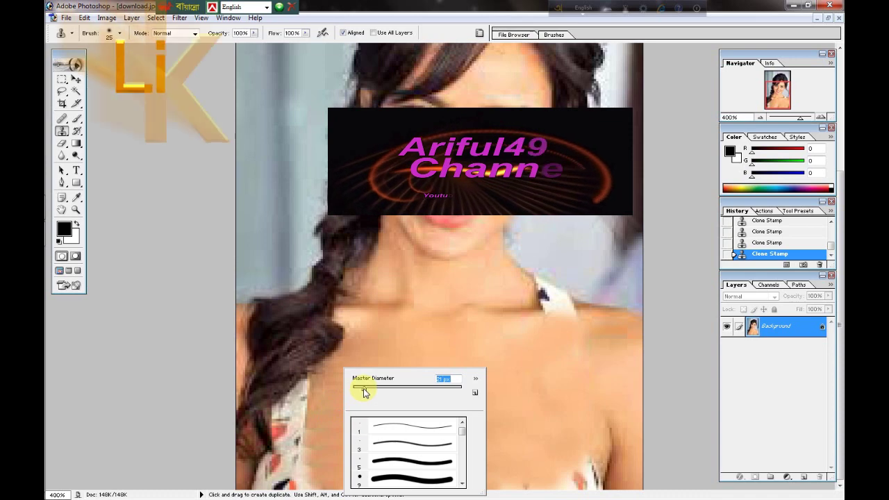
Step: Shrink the brush to 9 px, resample skin, and clone over the dress along the hair
drag(364, 393, 358, 392)
key(Return)
alt+click(312, 402)
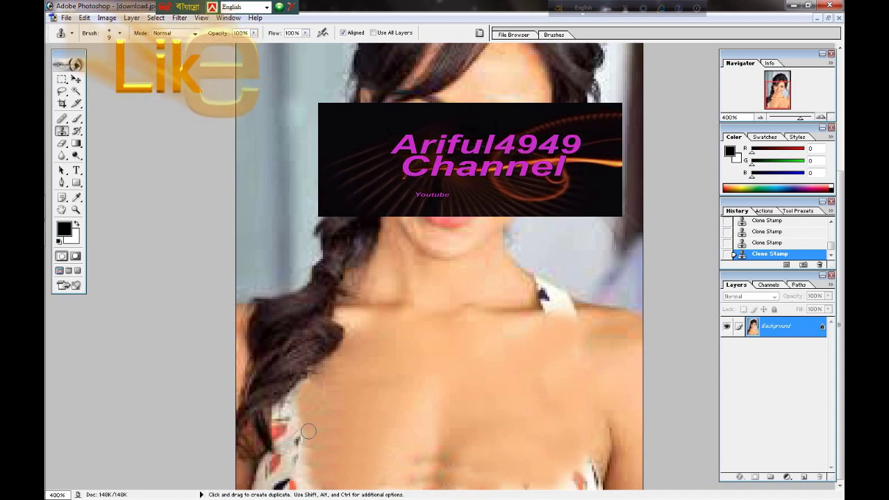
alt+click(321, 412)
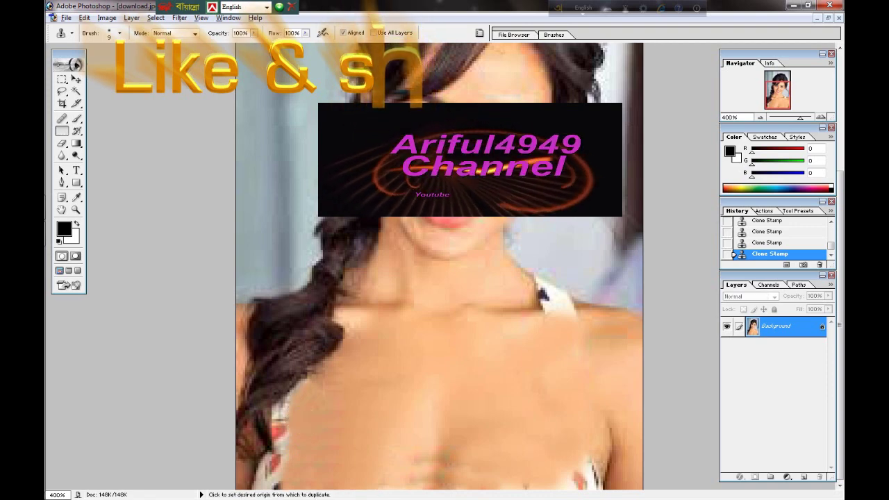
drag(290, 405, 286, 455)
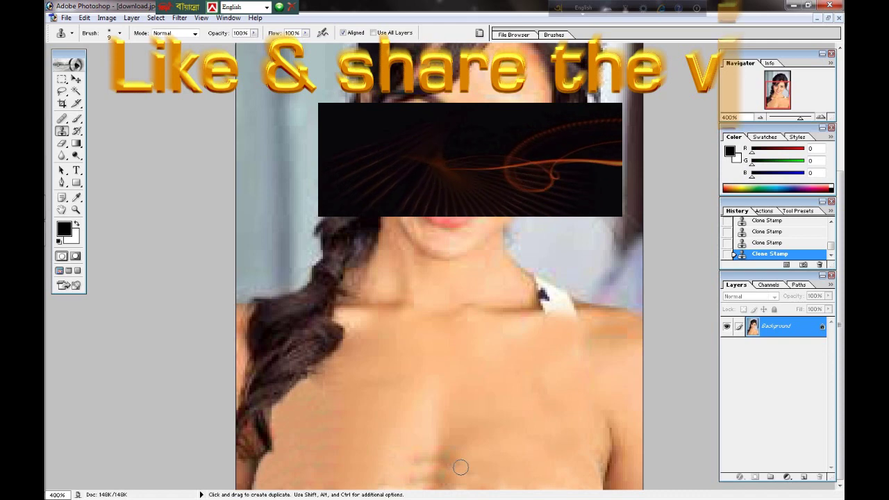
Step: Sample skin by the neck and clone over the right shoulder strap
alt+click(523, 294)
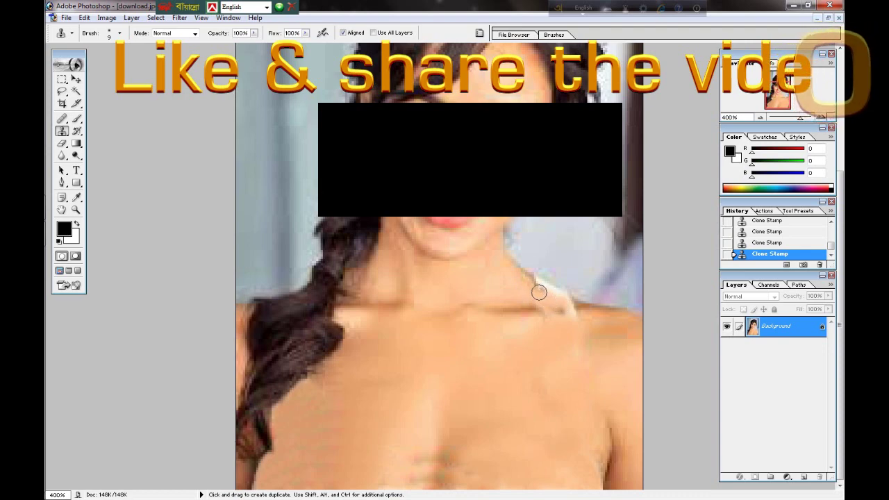
drag(535, 294, 539, 304)
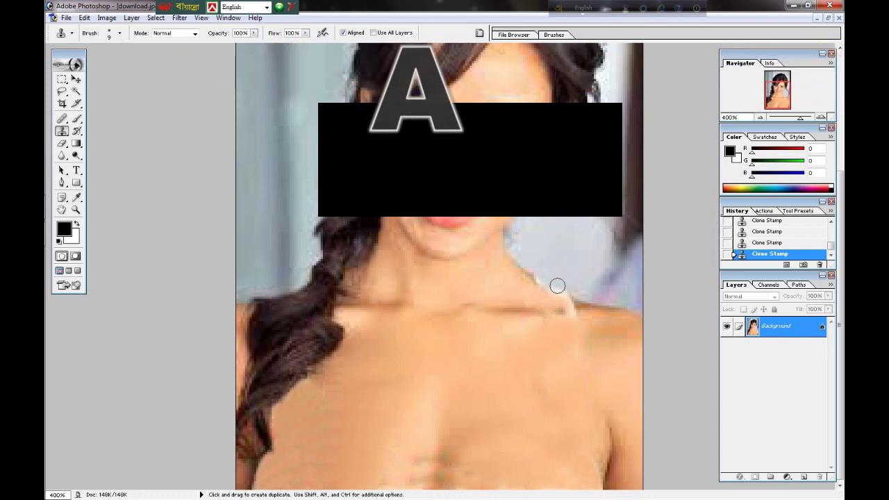
Step: Zoom the portrait out from 400% to 100% with the Navigator's zoom-out button
click(758, 119)
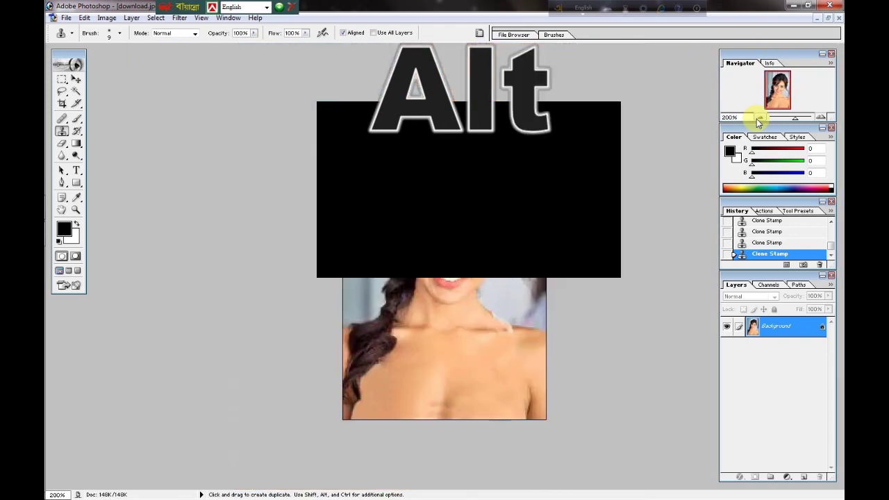
click(758, 120)
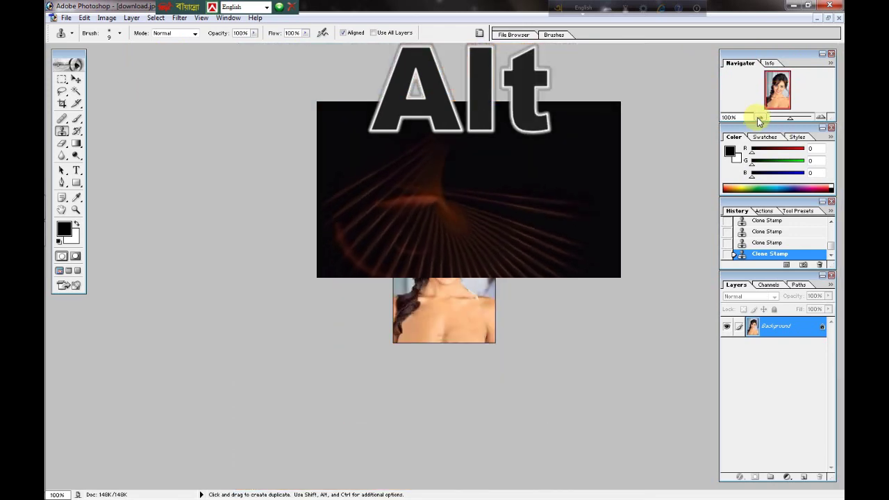